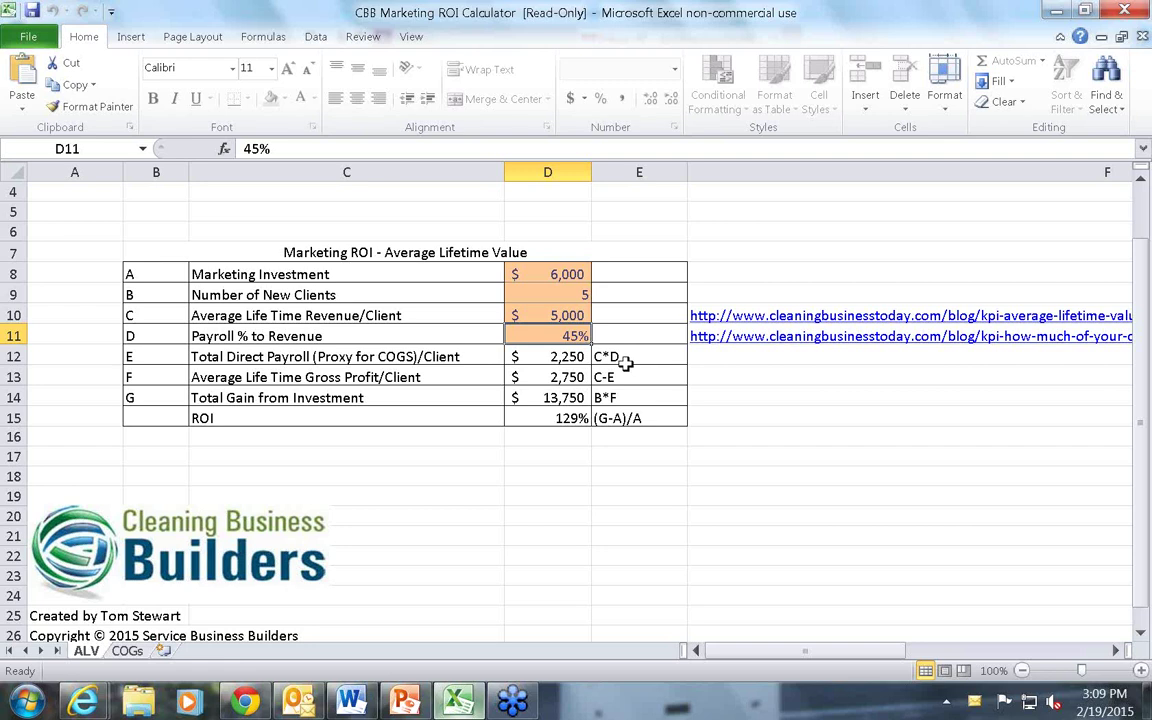
# Step: Review the Average Life Time Revenue/Client, Payroll % to Revenue and Marketing Investment inputs in the Average Lifetime Value calculator
pyautogui.click(545, 312)
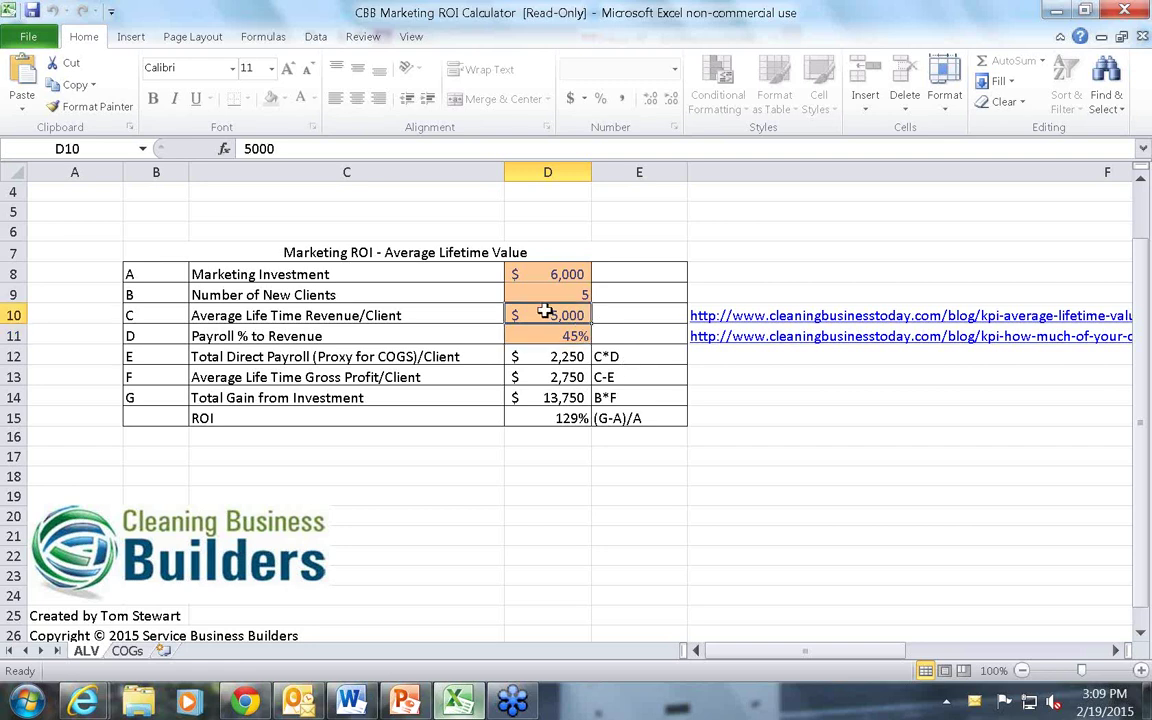
pyautogui.click(543, 336)
pyautogui.click(545, 315)
pyautogui.click(545, 336)
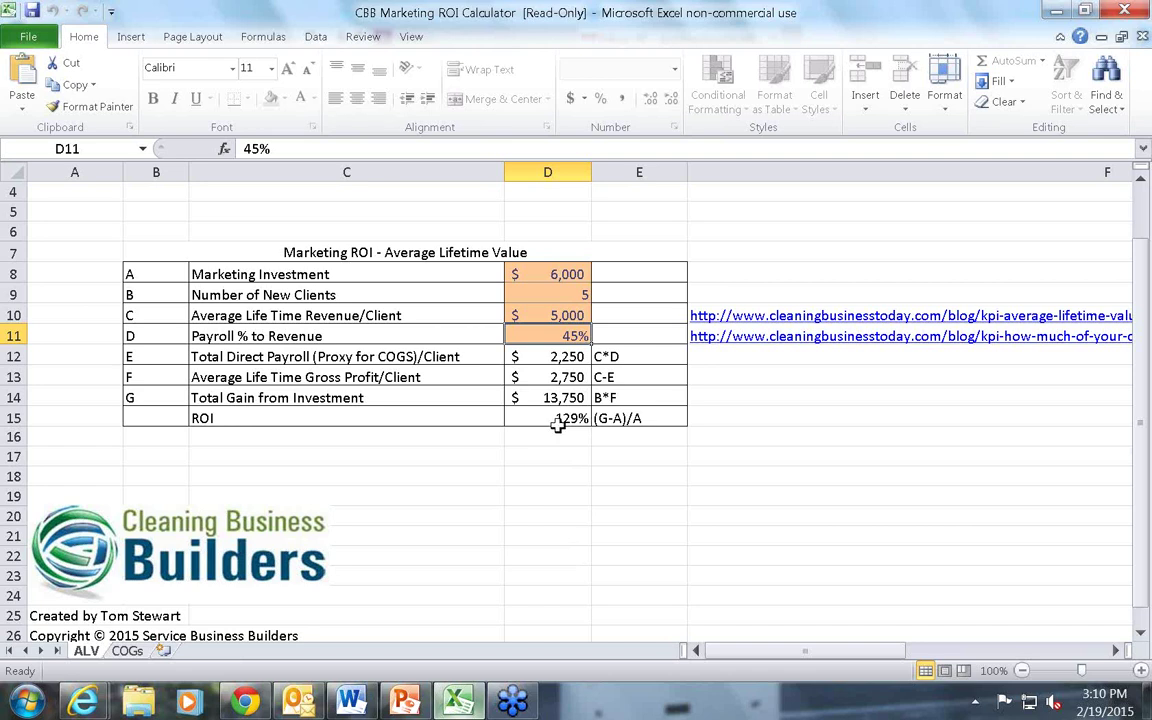
pyautogui.click(575, 278)
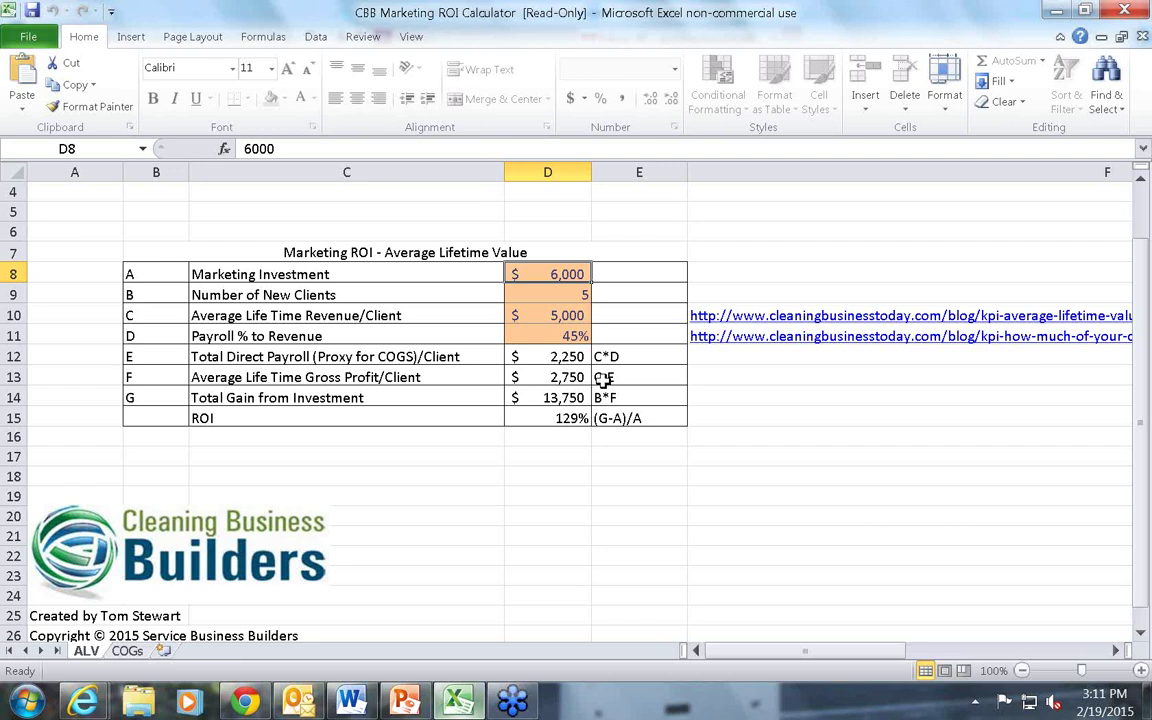
# Step: Set the Number of New Clients to 3 in the Average Lifetime Value calculator
pyautogui.click(557, 292)
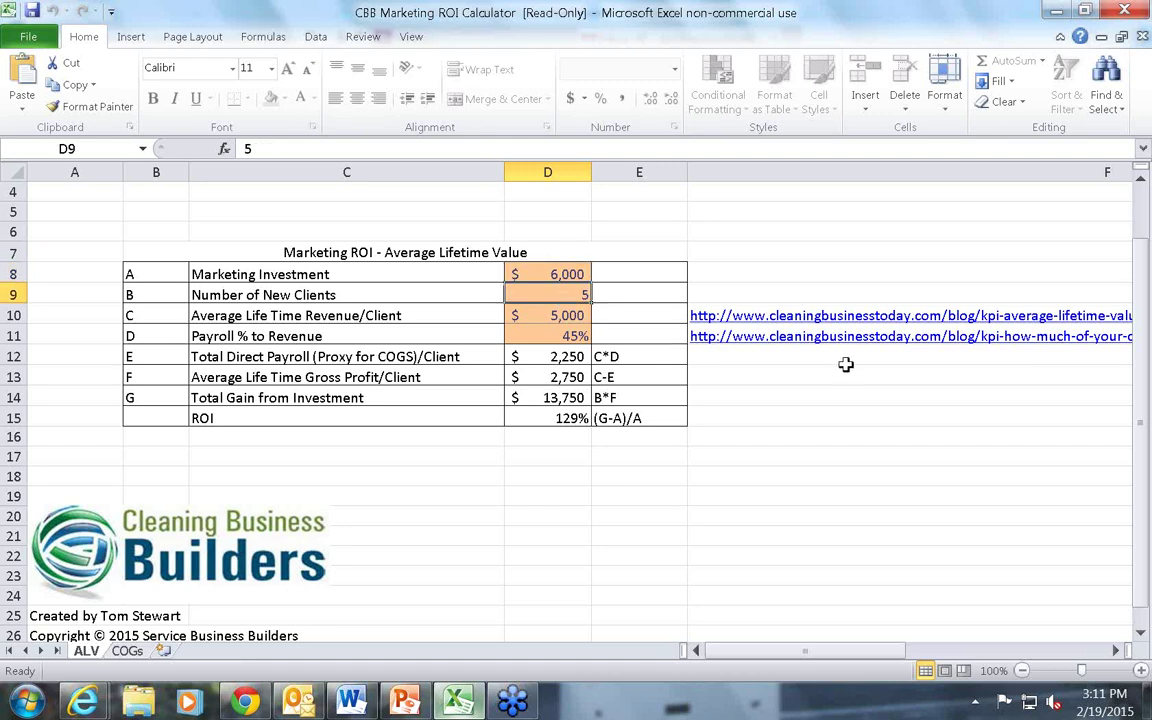
pyautogui.write('3')
pyautogui.press('Return')
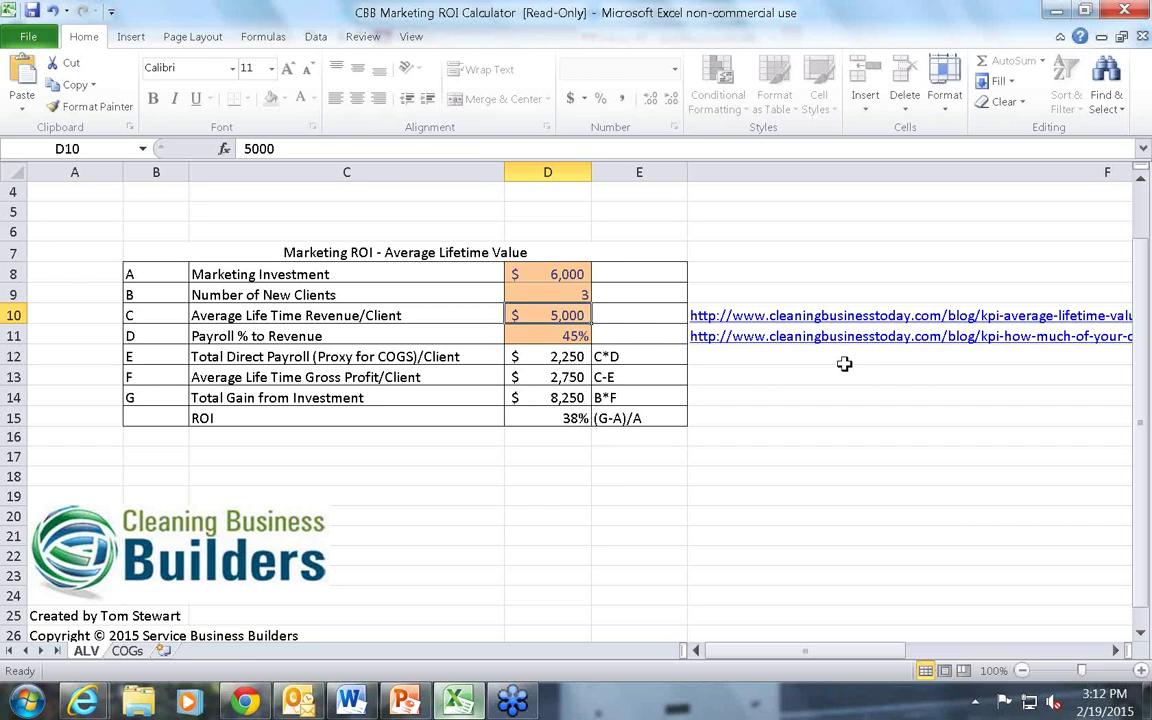
pyautogui.click(552, 279)
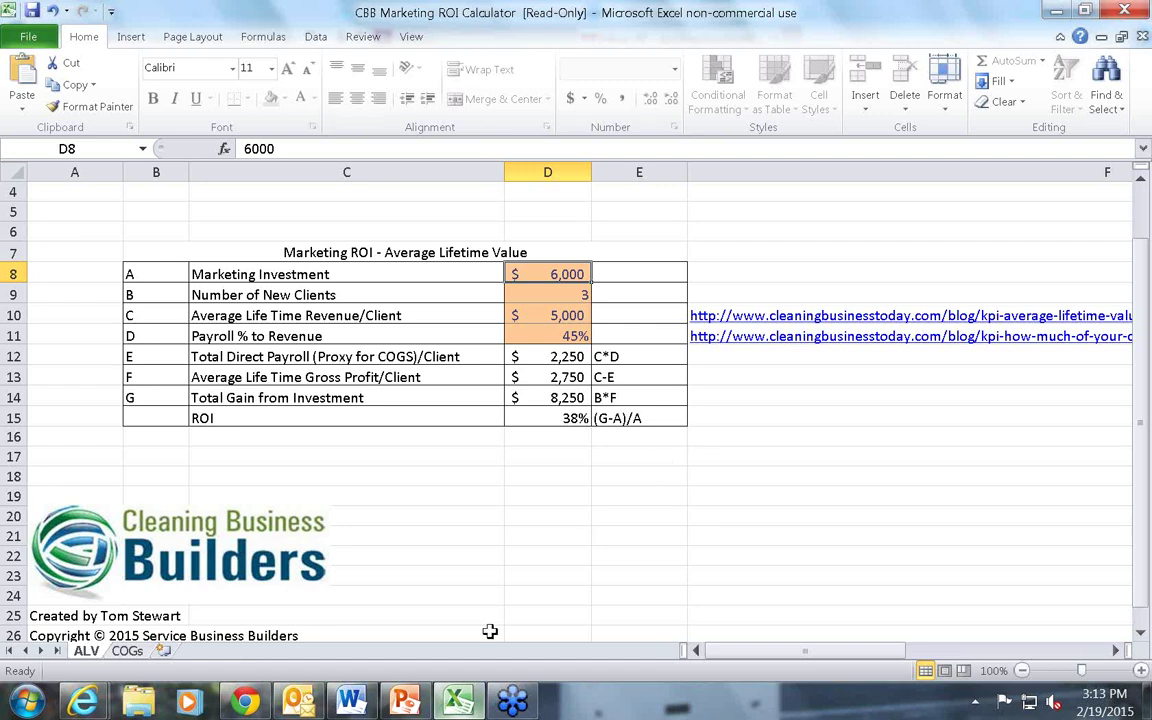
# Step: Switch to the PowerPoint presentation and start the slide show from slide 7, Cost of Good Sold
pyautogui.click(420, 706)
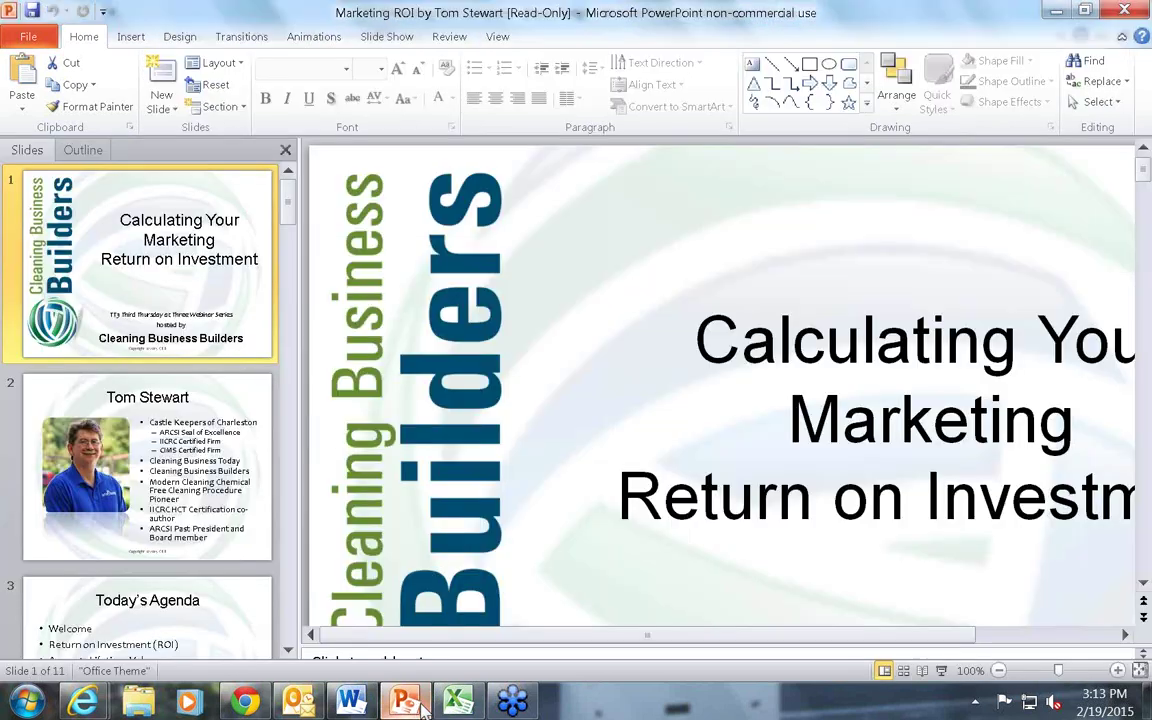
pyautogui.scroll(-8, 240, 550)
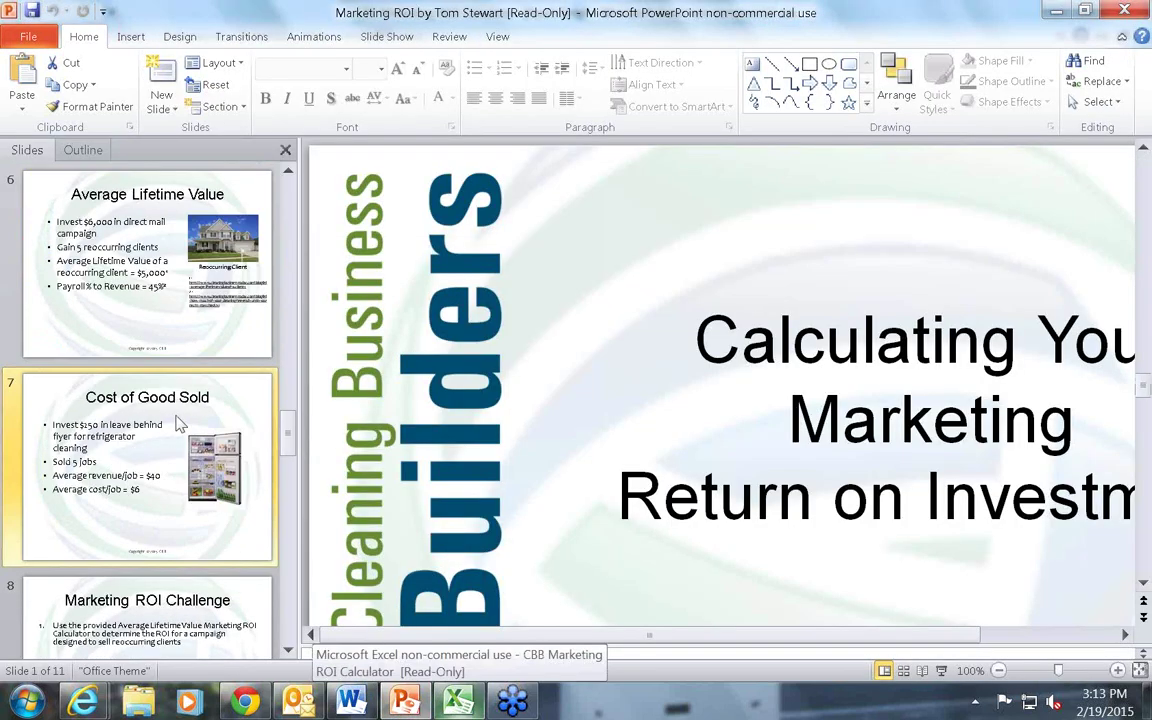
pyautogui.click(178, 424)
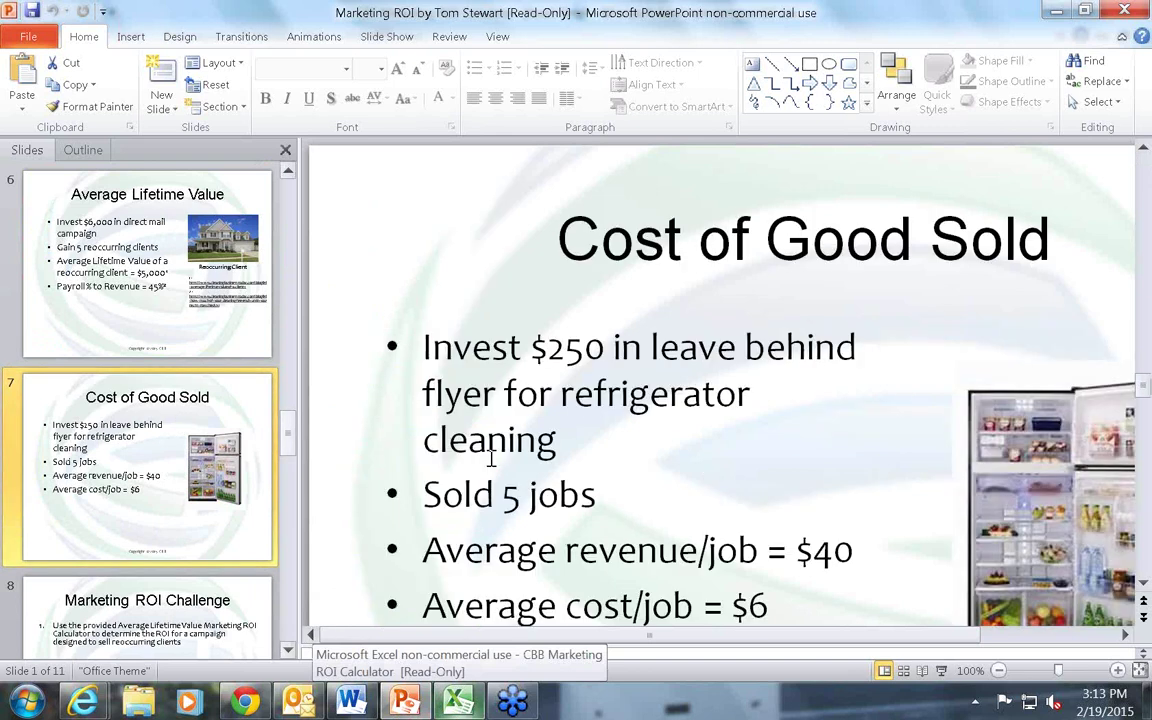
pyautogui.hotkey('shift', 'F5')
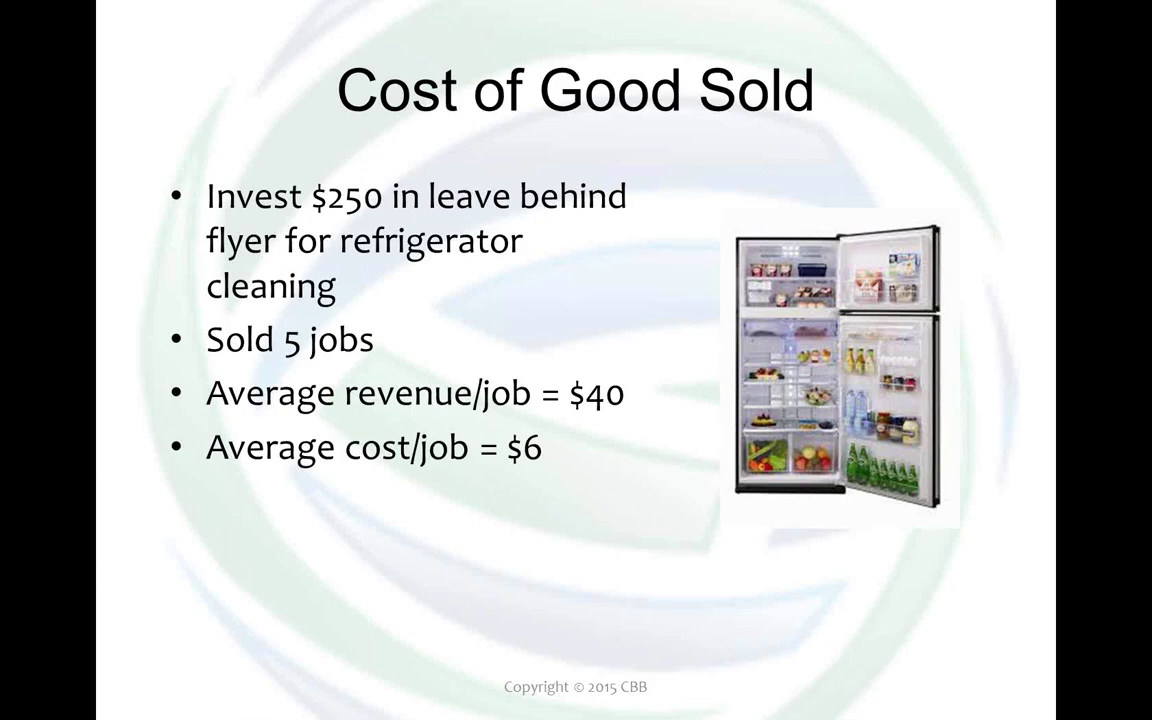
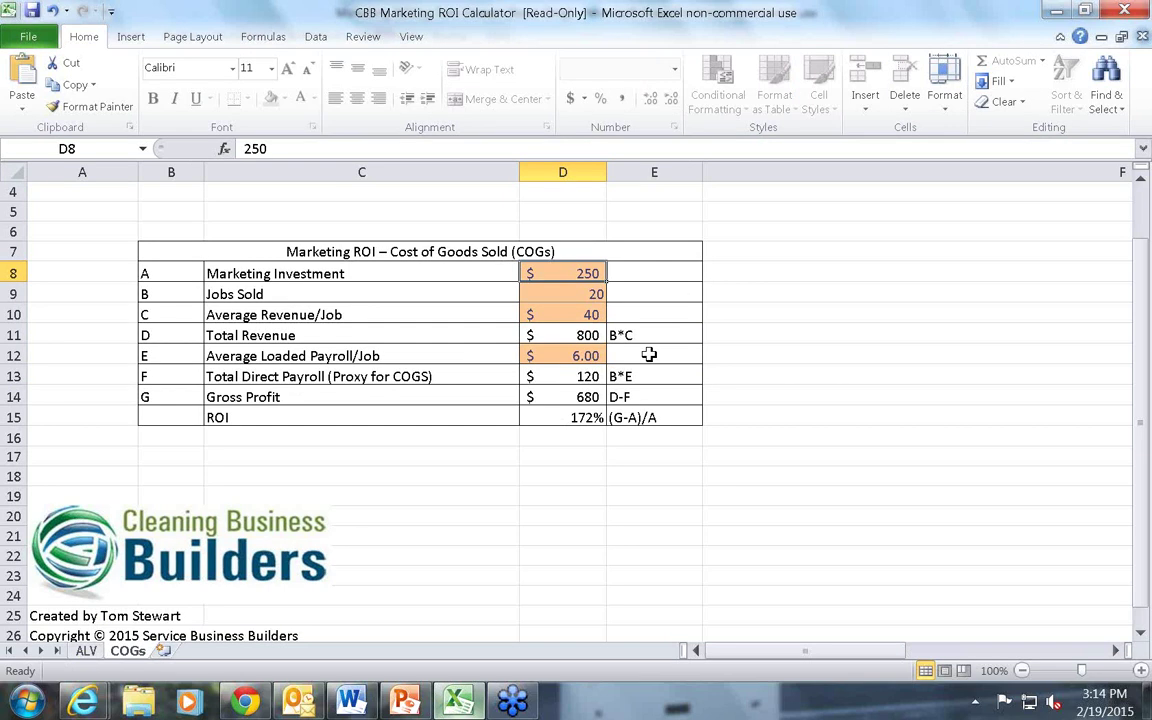
# Step: Set Jobs Sold to 5 in the Cost of Goods Sold calculator and review the payroll and investment inputs
pyautogui.click(576, 293)
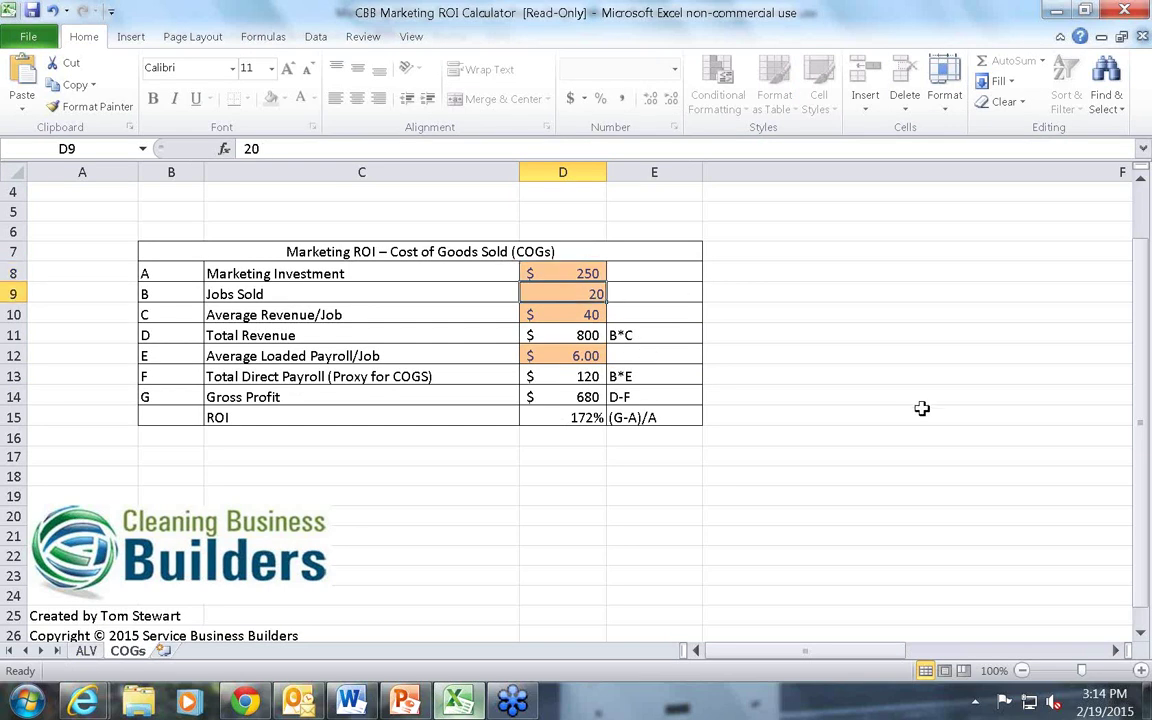
pyautogui.write('5')
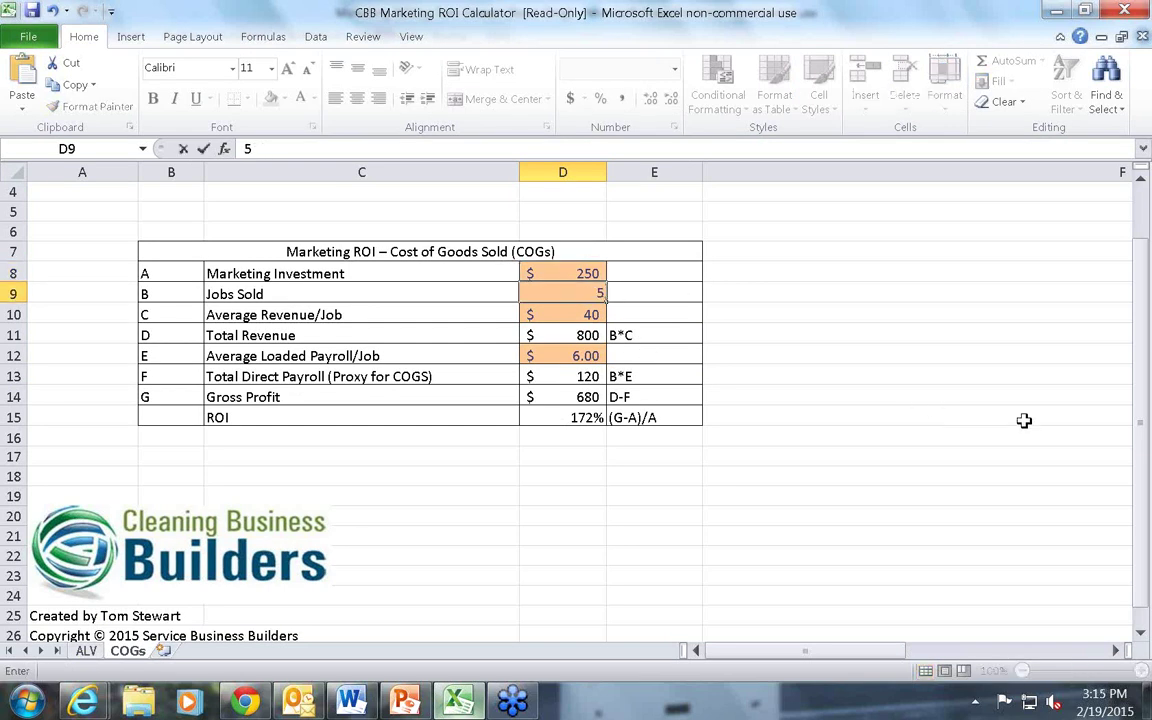
pyautogui.press('Return')
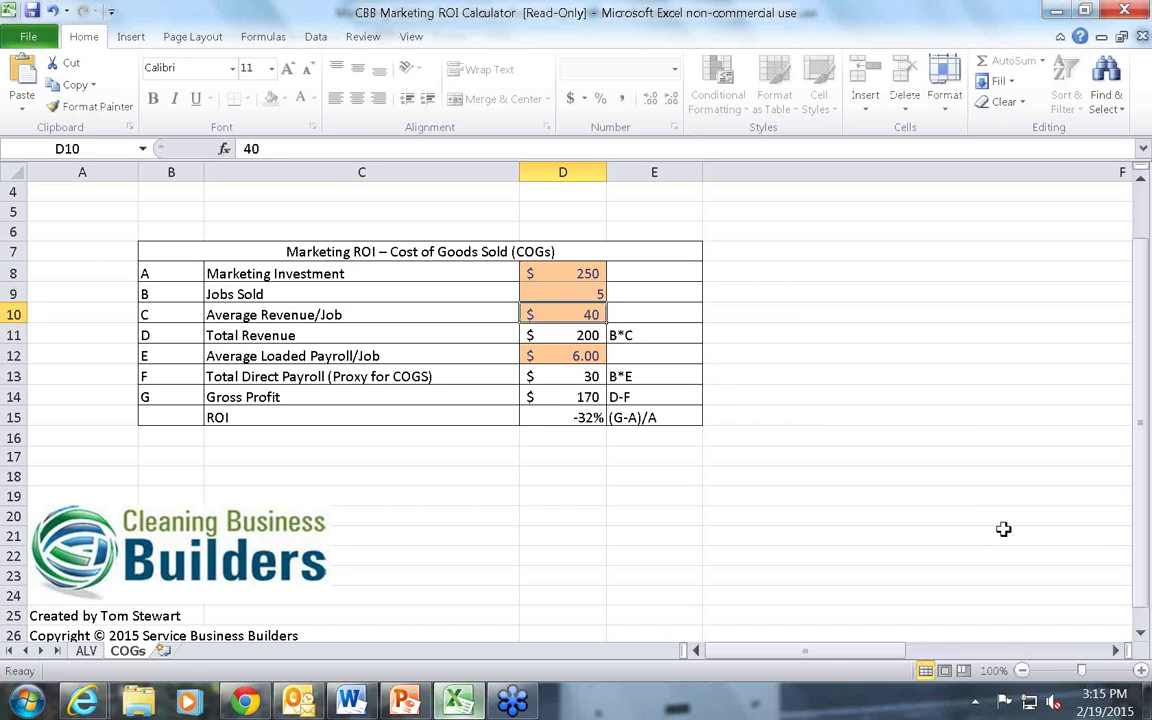
pyautogui.click(584, 358)
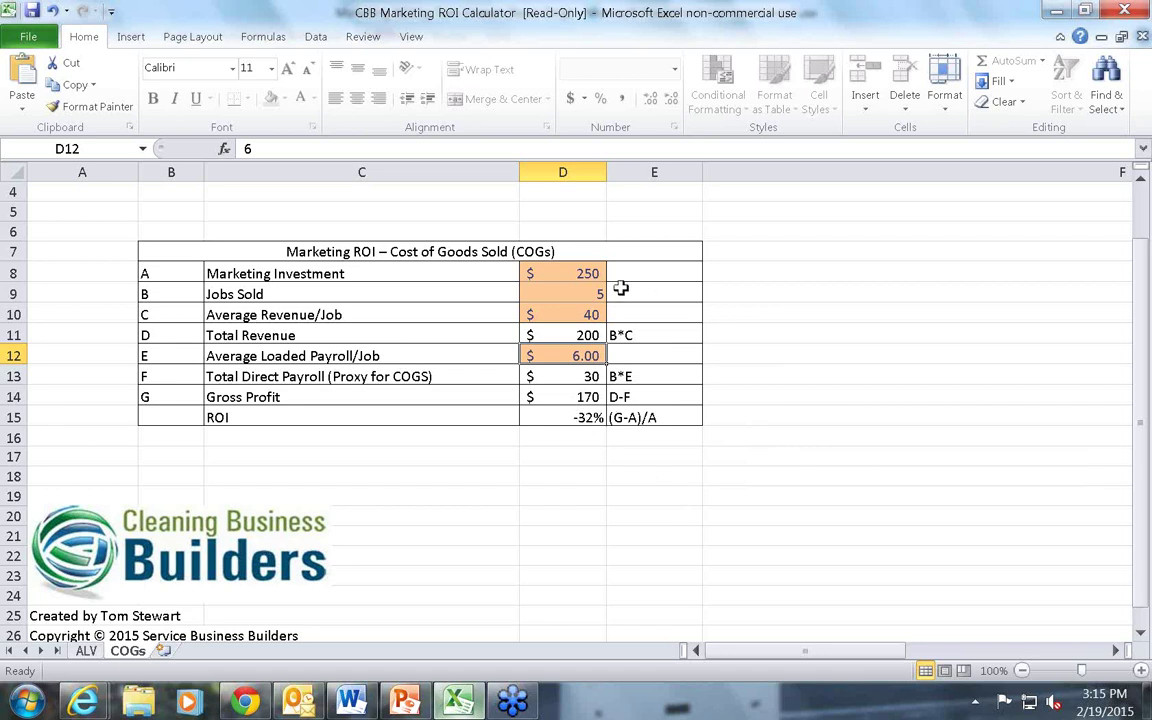
pyautogui.click(581, 273)
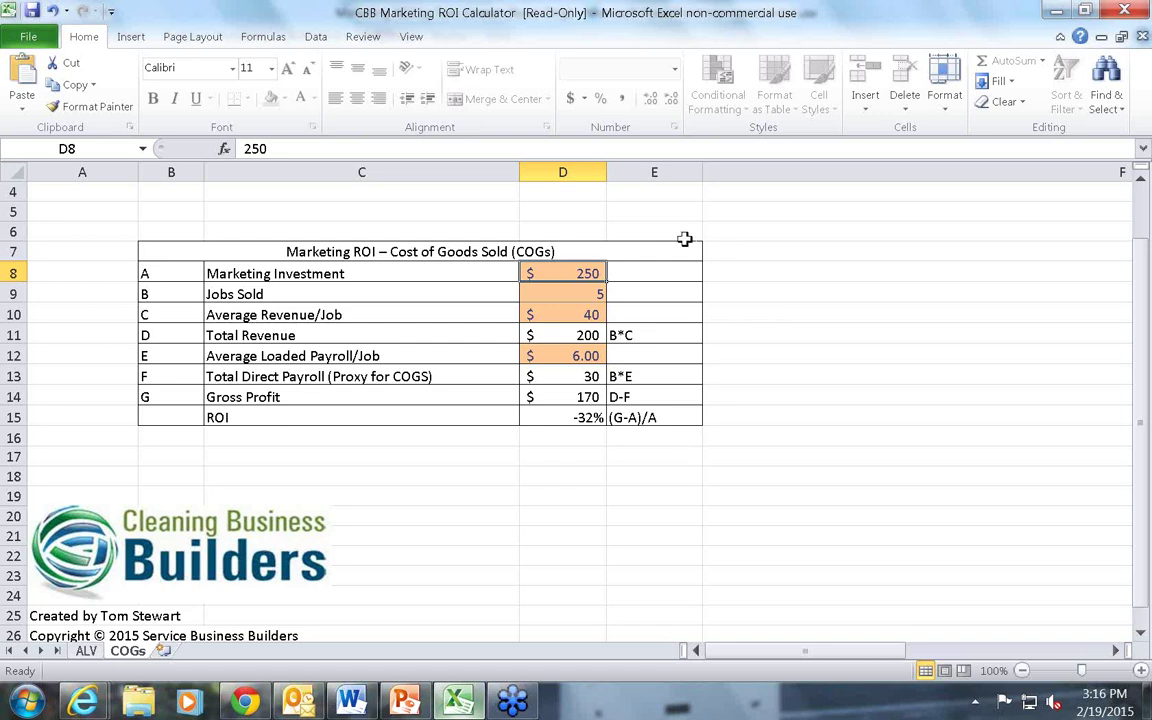
# Step: Set Jobs Sold to 10 in the Cost of Goods Sold calculator
pyautogui.click(581, 292)
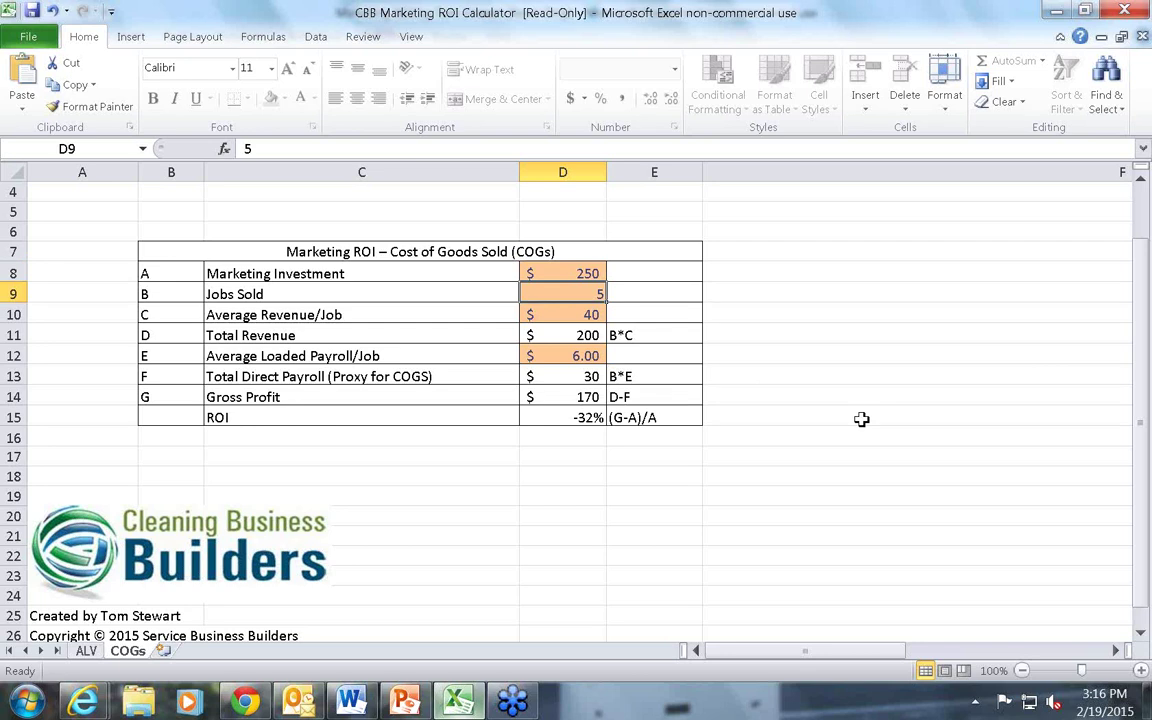
pyautogui.write('10')
pyautogui.press('Return')
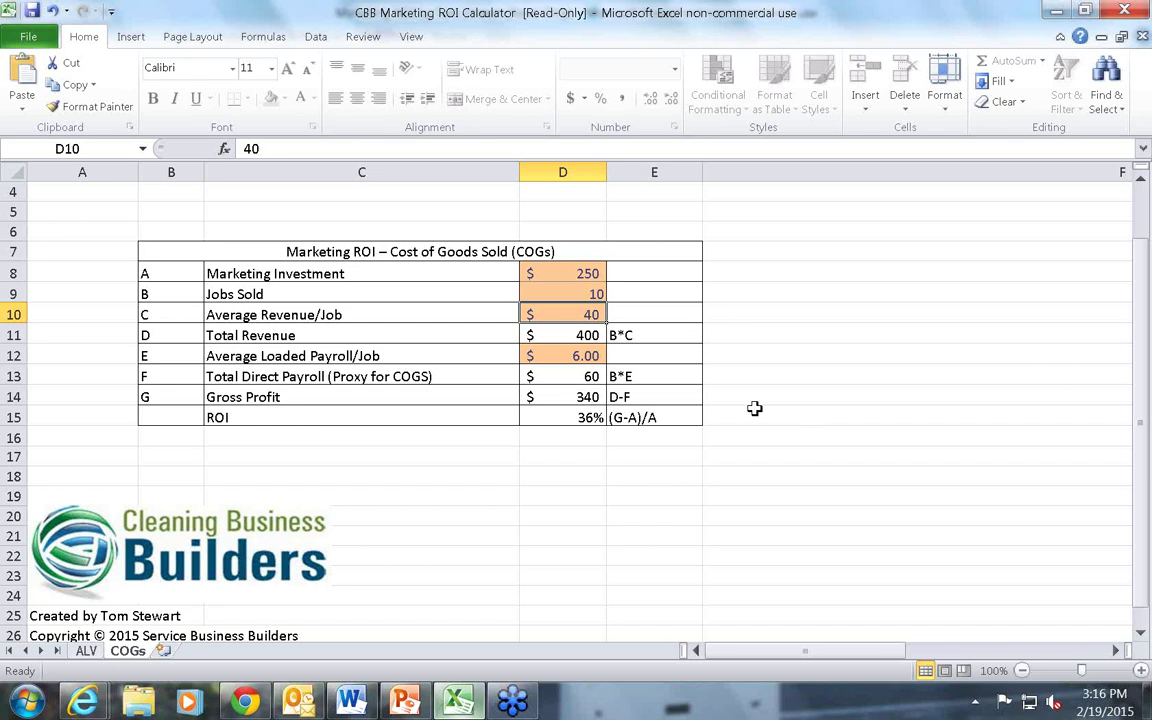
# Step: Set Jobs Sold to 20 in the Cost of Goods Sold calculator
pyautogui.click(570, 292)
pyautogui.write('20')
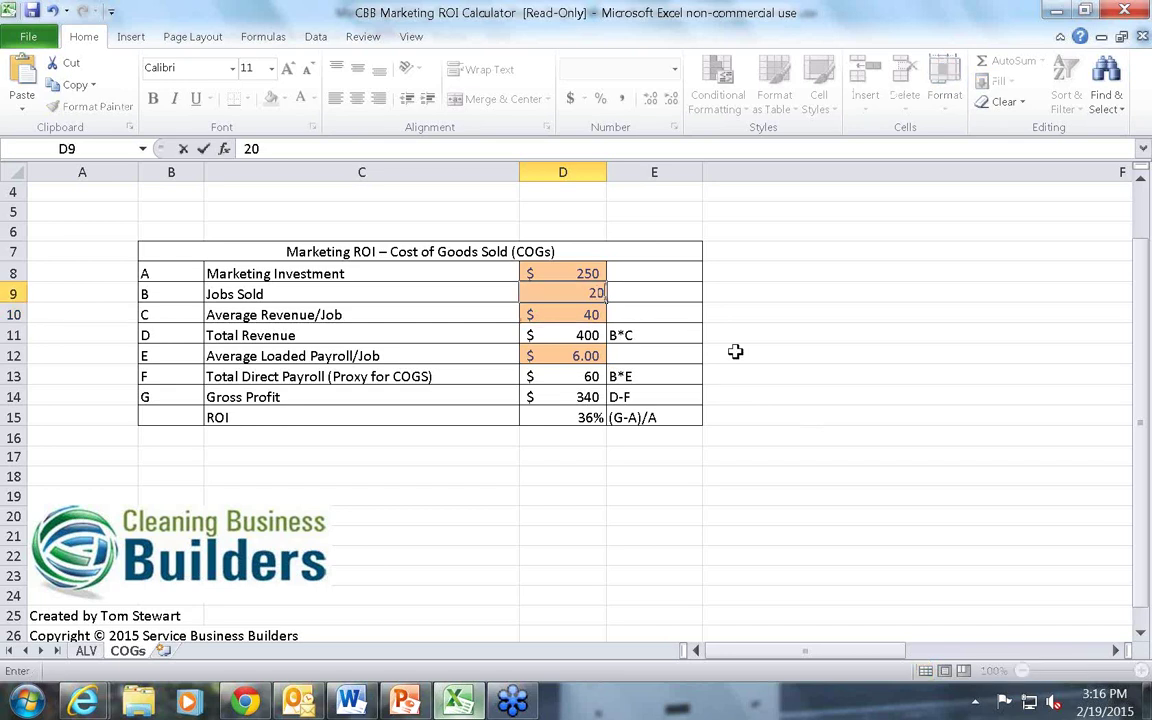
pyautogui.press('Return')
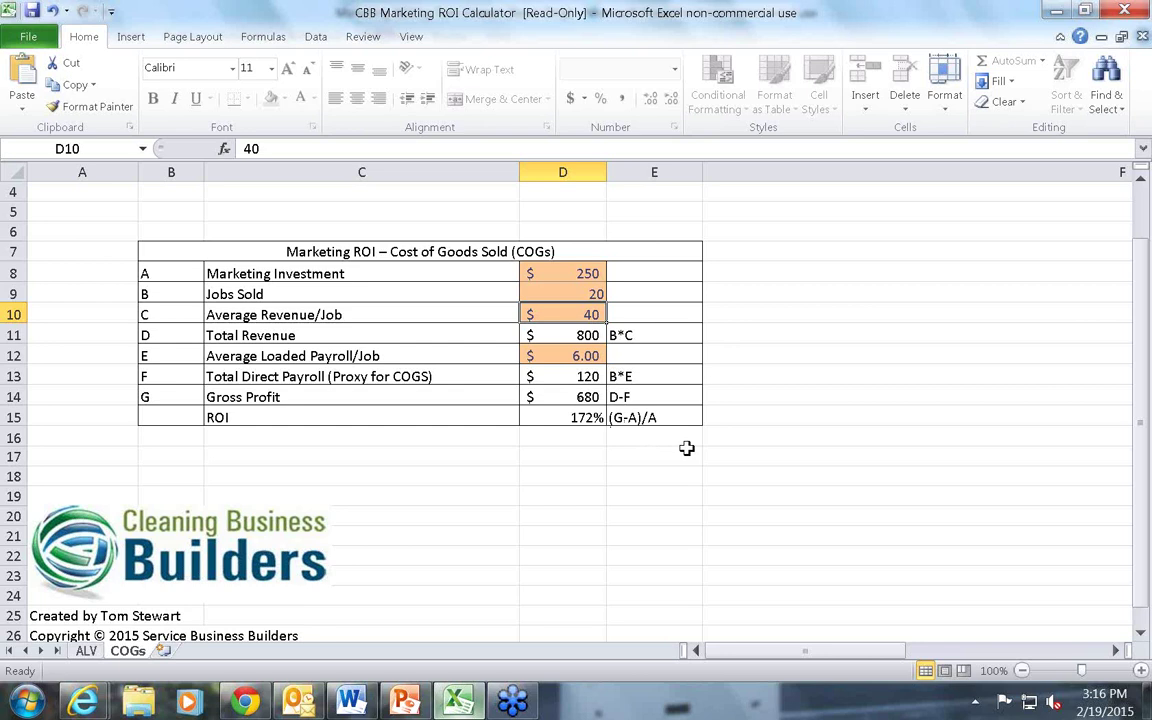
# Step: Set the Average Revenue/Job to 150 and the Average Loaded Payroll/Job to 70 in the Cost of Goods Sold calculator
pyautogui.click(586, 274)
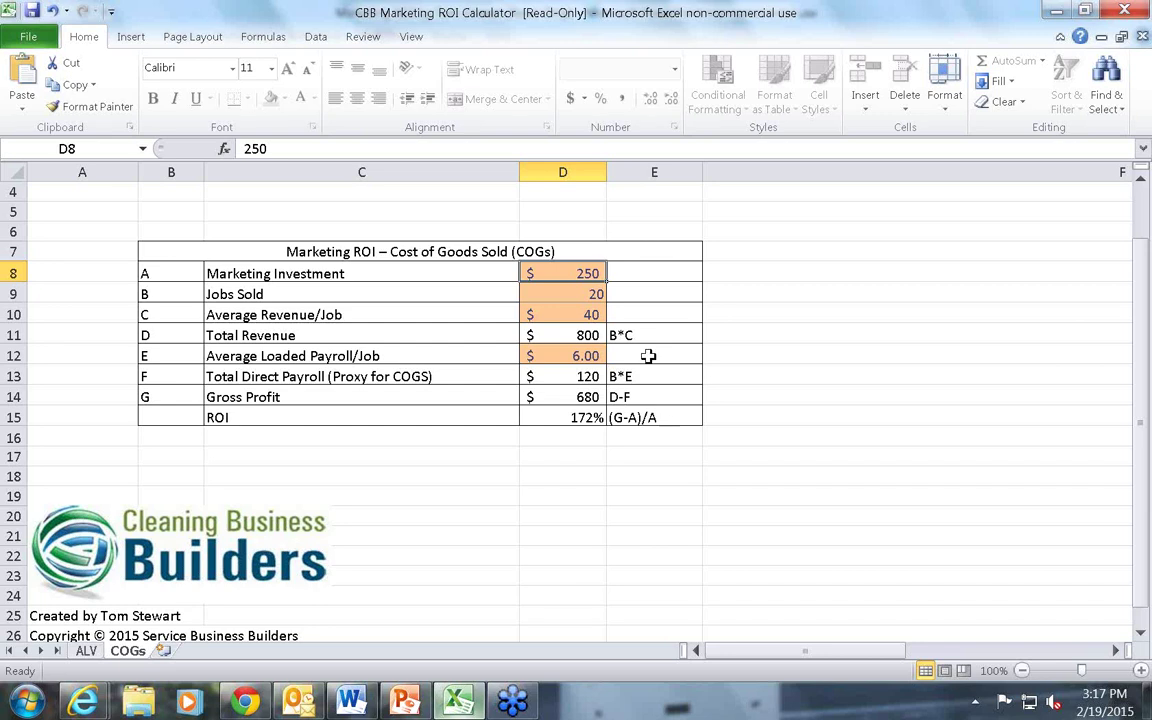
pyautogui.click(556, 313)
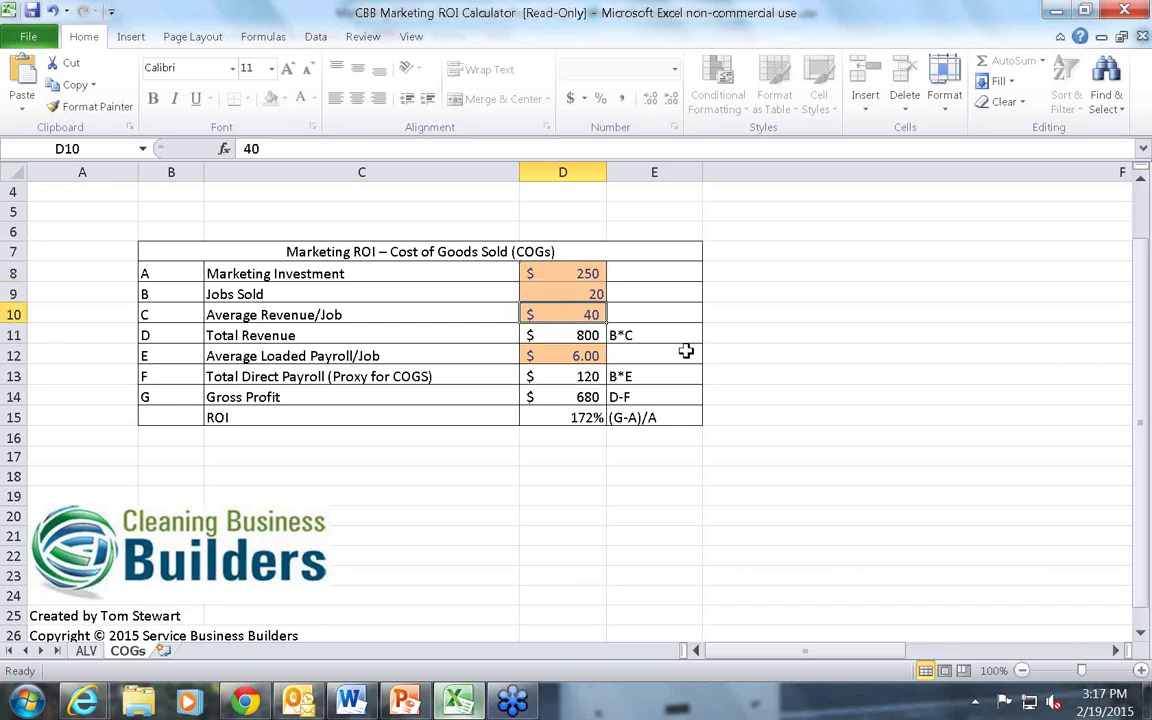
pyautogui.write('150')
pyautogui.press('Return')
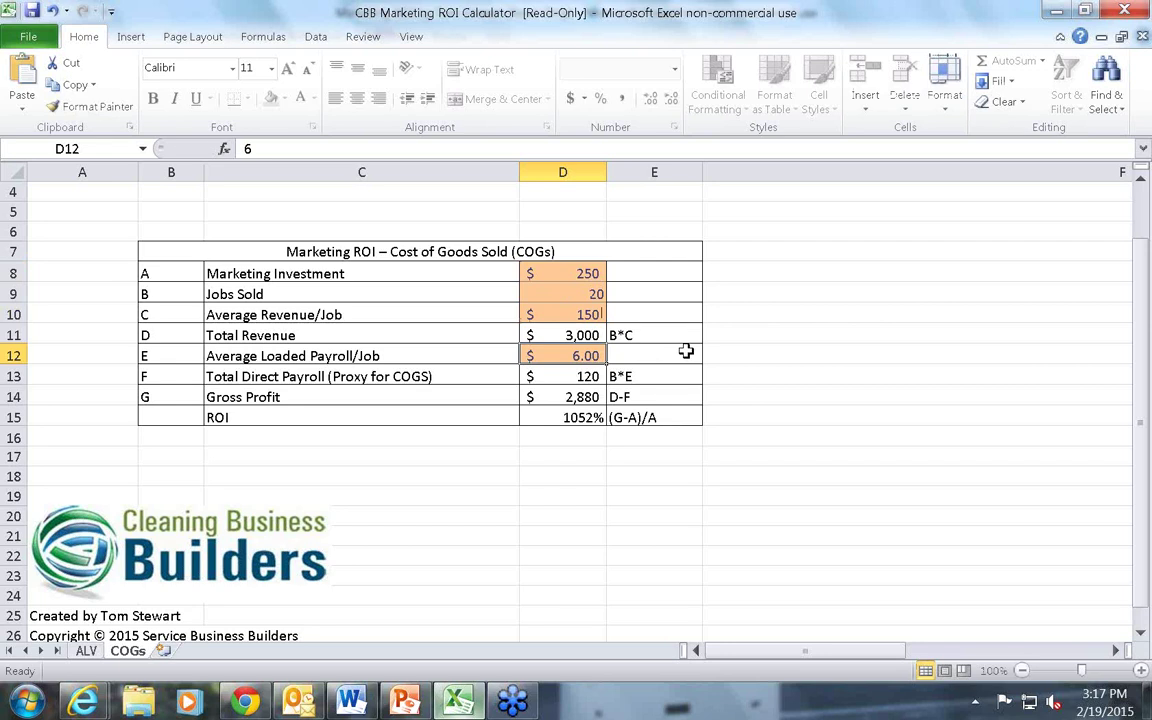
pyautogui.write('70')
pyautogui.press('Return')
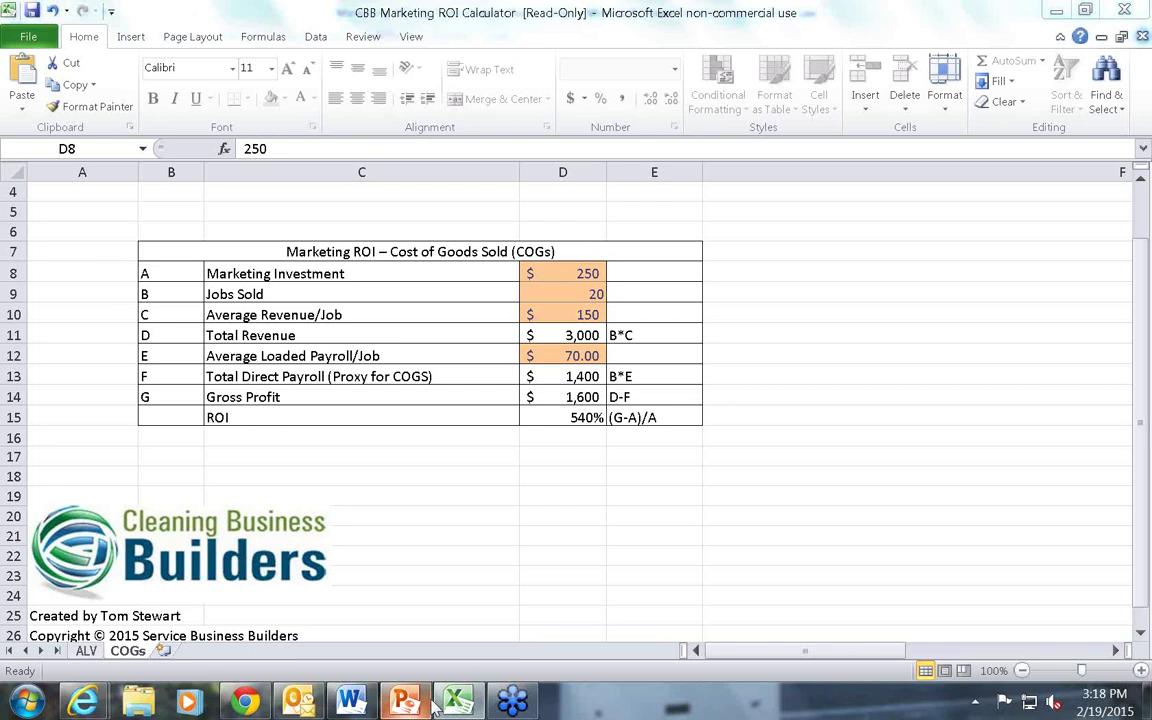
# Step: Show the ALV sheet, and switch to PowerPoint to start the slide show from slide 8, Marketing ROI Challenge
pyautogui.click(88, 656)
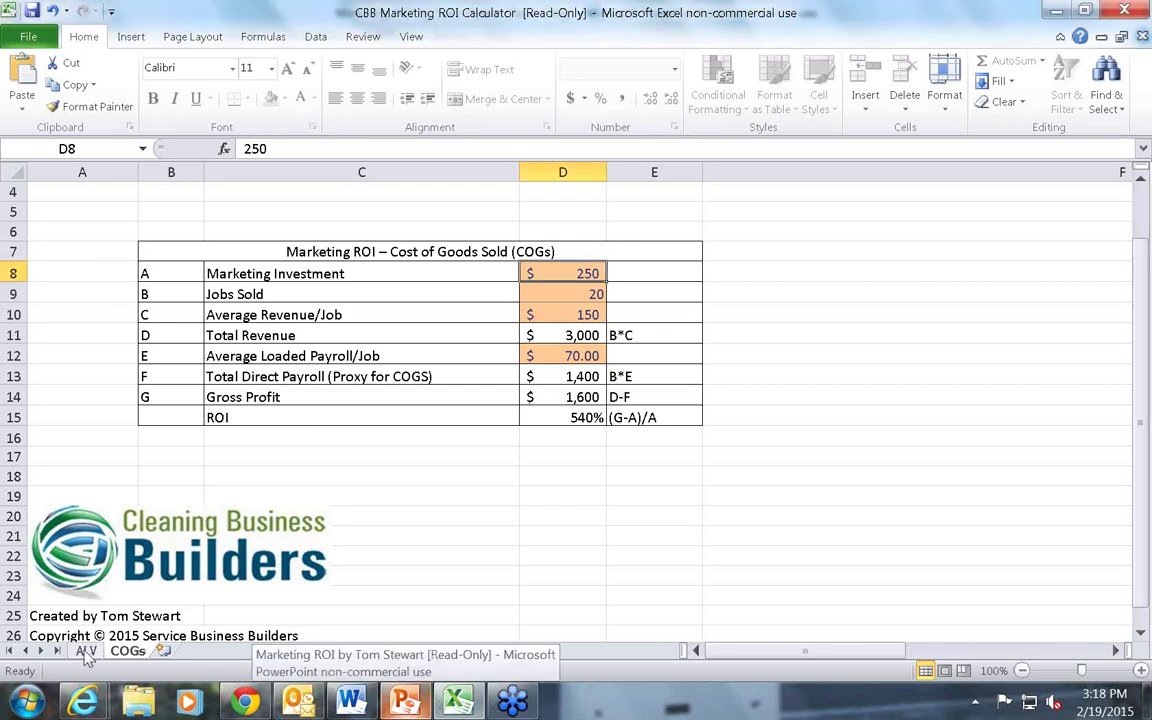
pyautogui.click(86, 652)
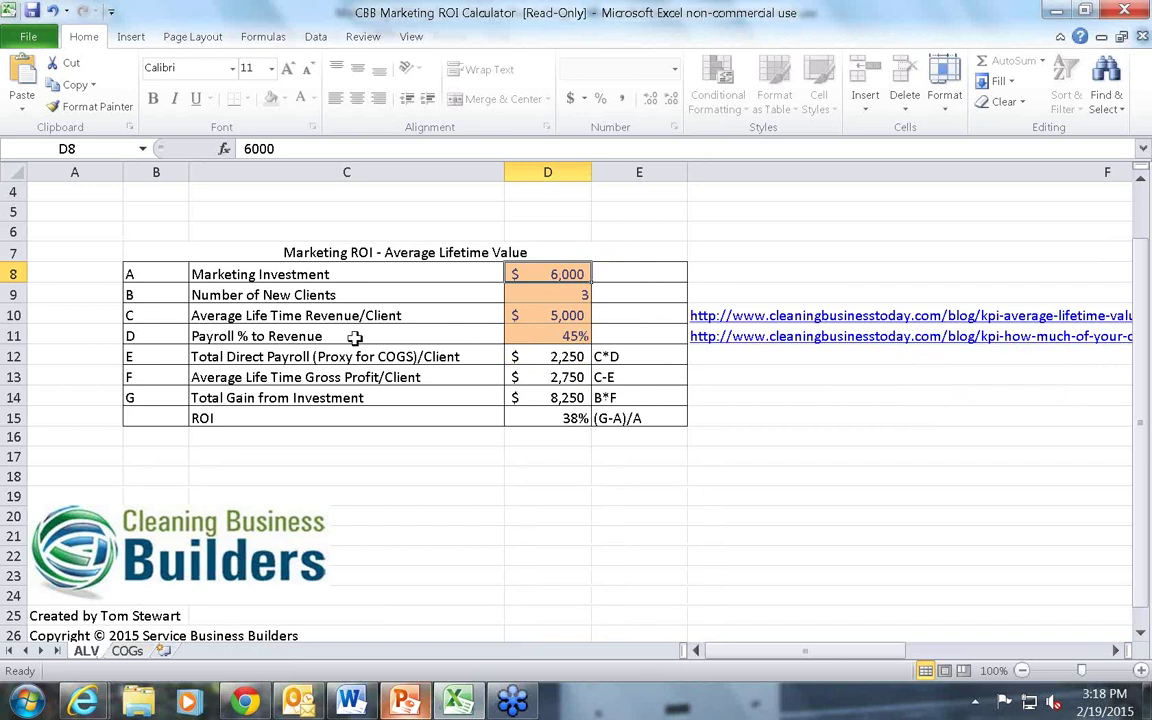
pyautogui.click(405, 700)
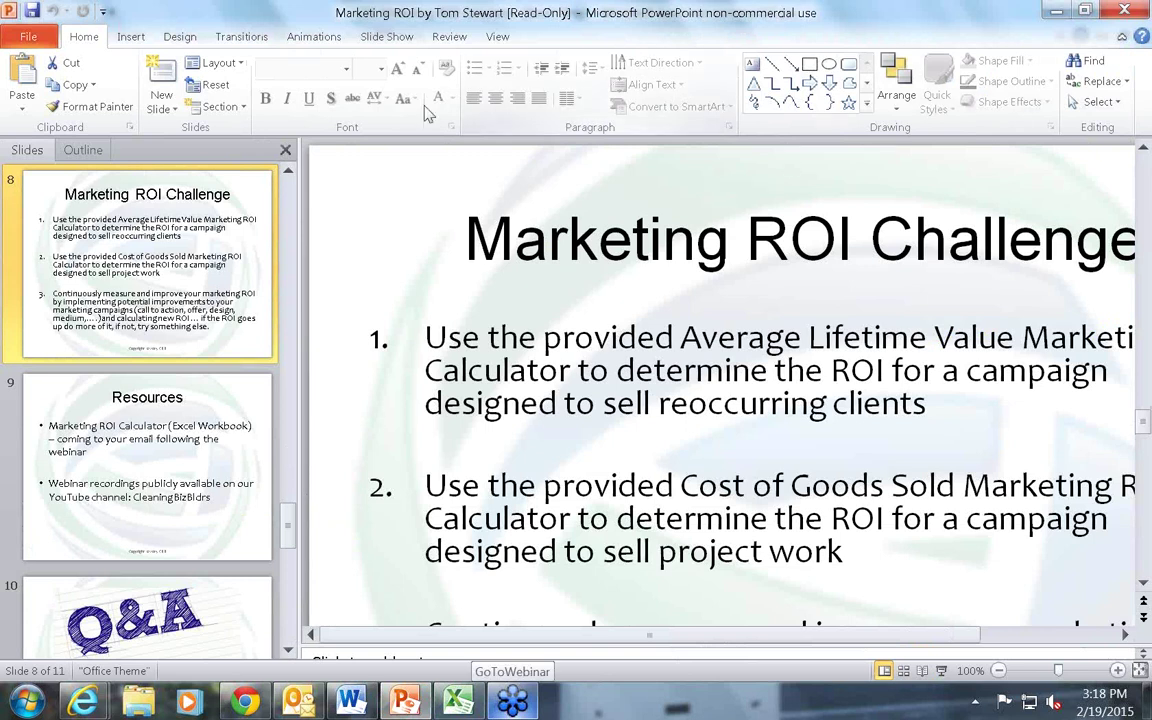
pyautogui.hotkey('shift', 'F5')
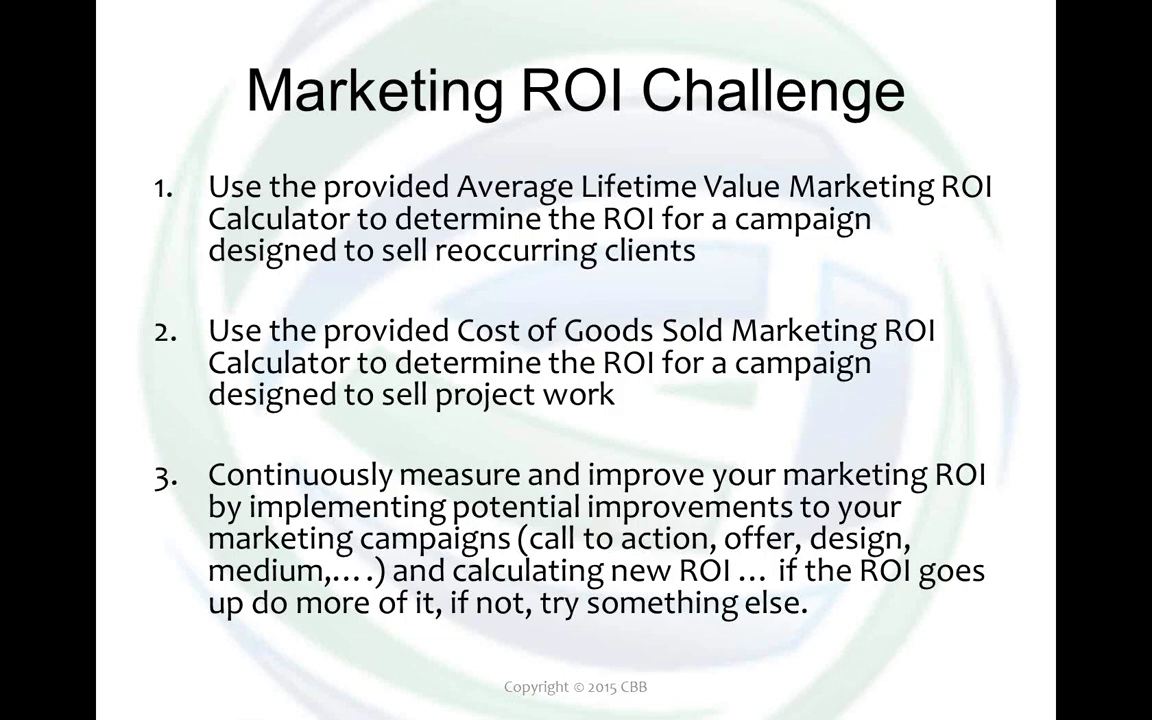